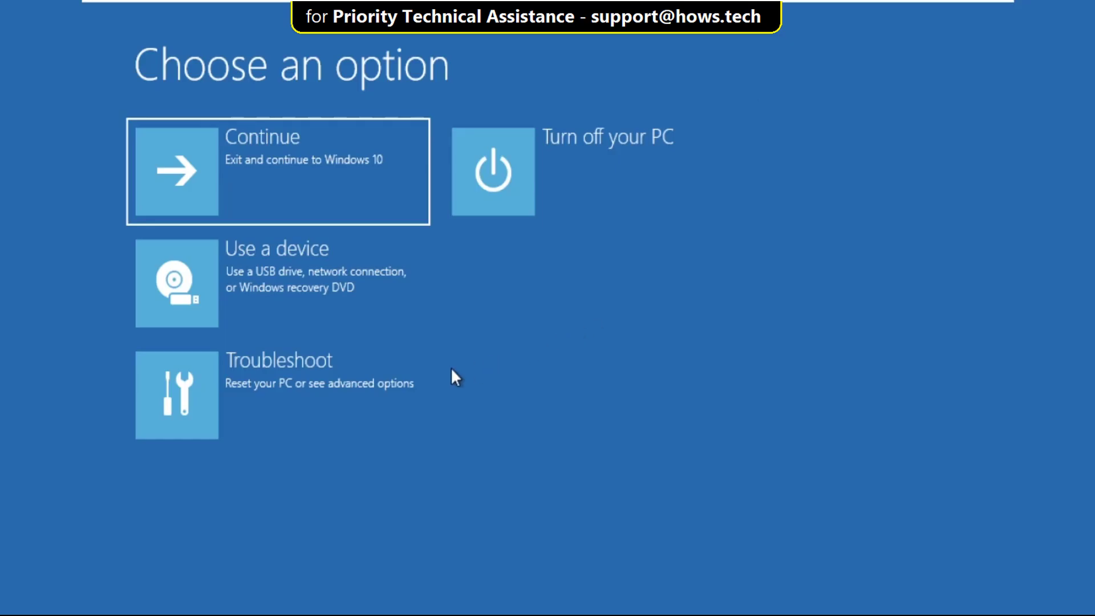
- Run Startup Repair from the advanced troubleshooting options, continuing with the listed account and no password
{"action": "left_click", "coordinate": [344, 377]}
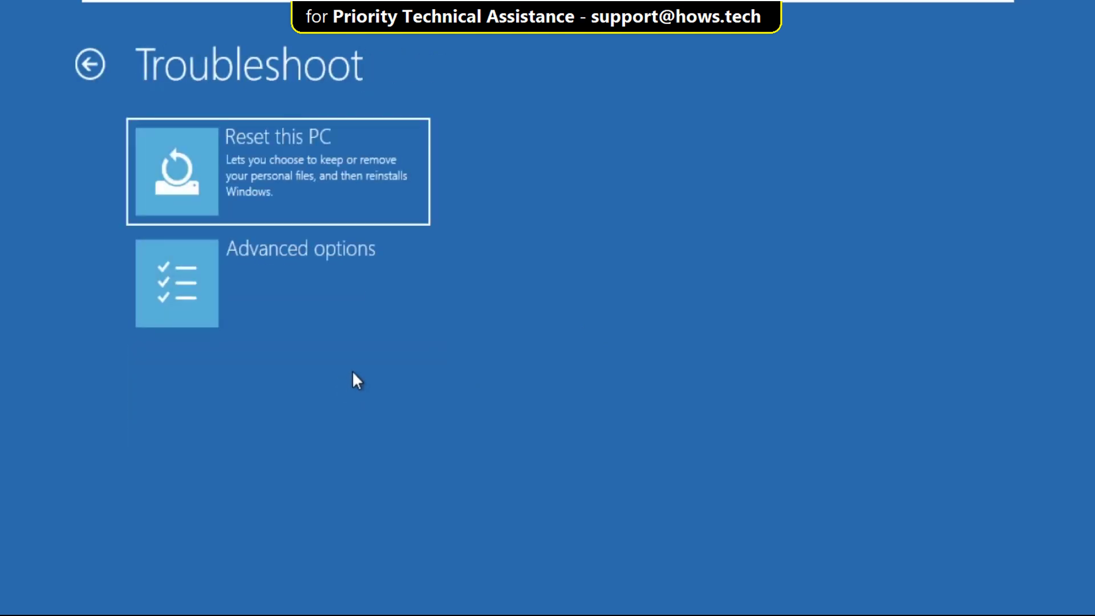
{"action": "left_click", "coordinate": [350, 285]}
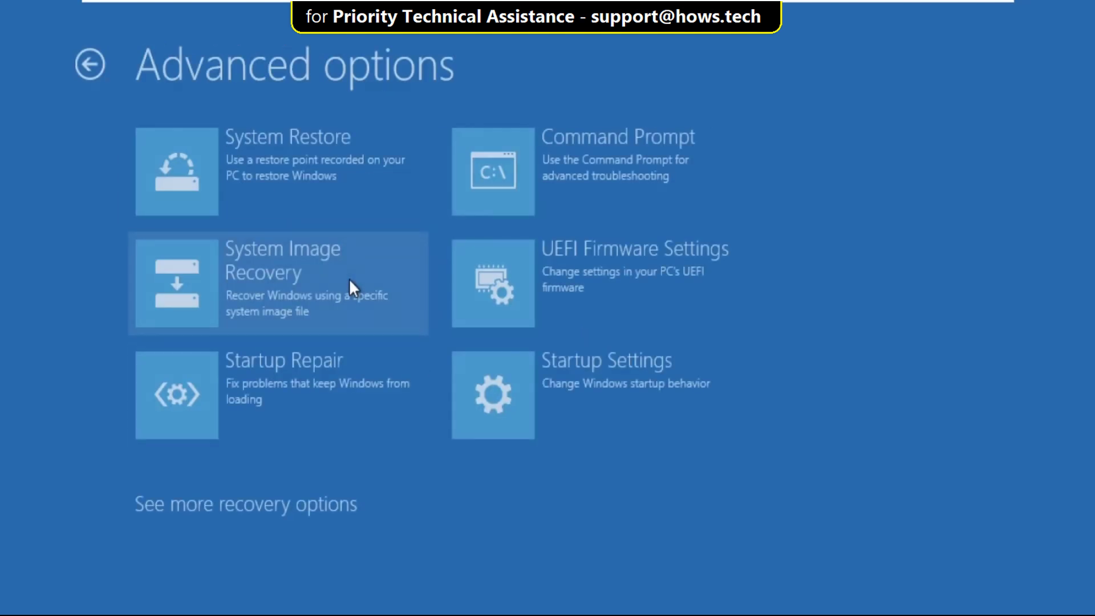
{"action": "left_click", "coordinate": [305, 380]}
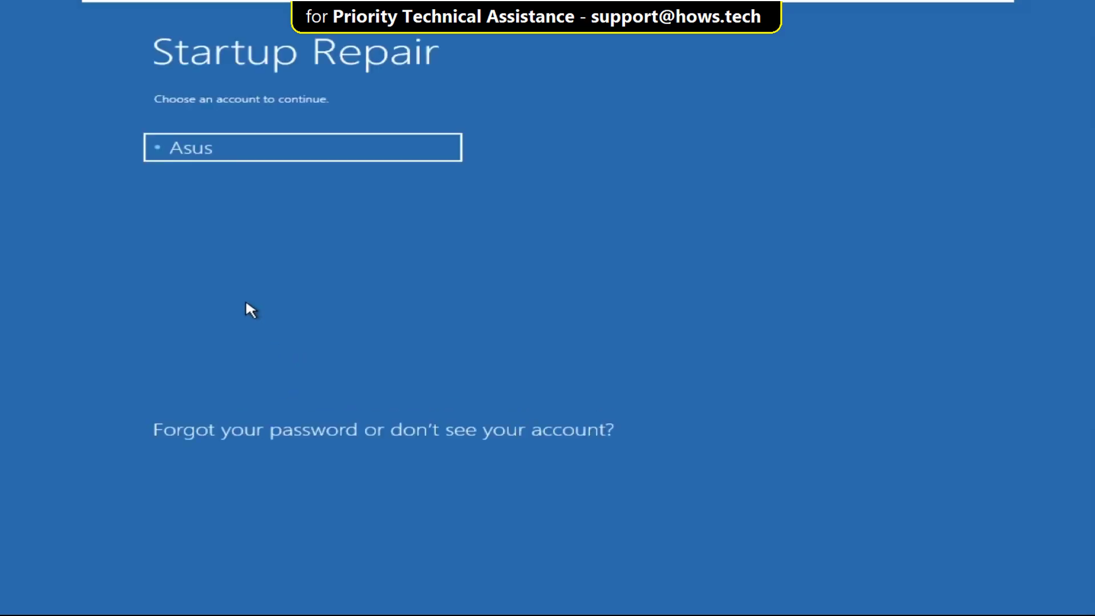
{"action": "left_click", "coordinate": [276, 146]}
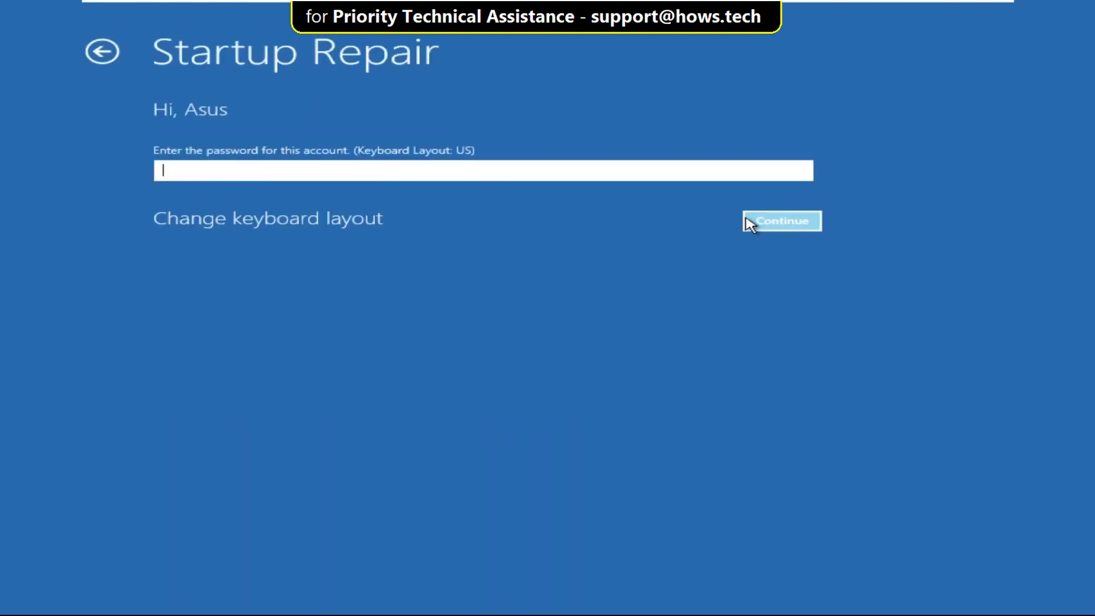
{"action": "left_click", "coordinate": [744, 222]}
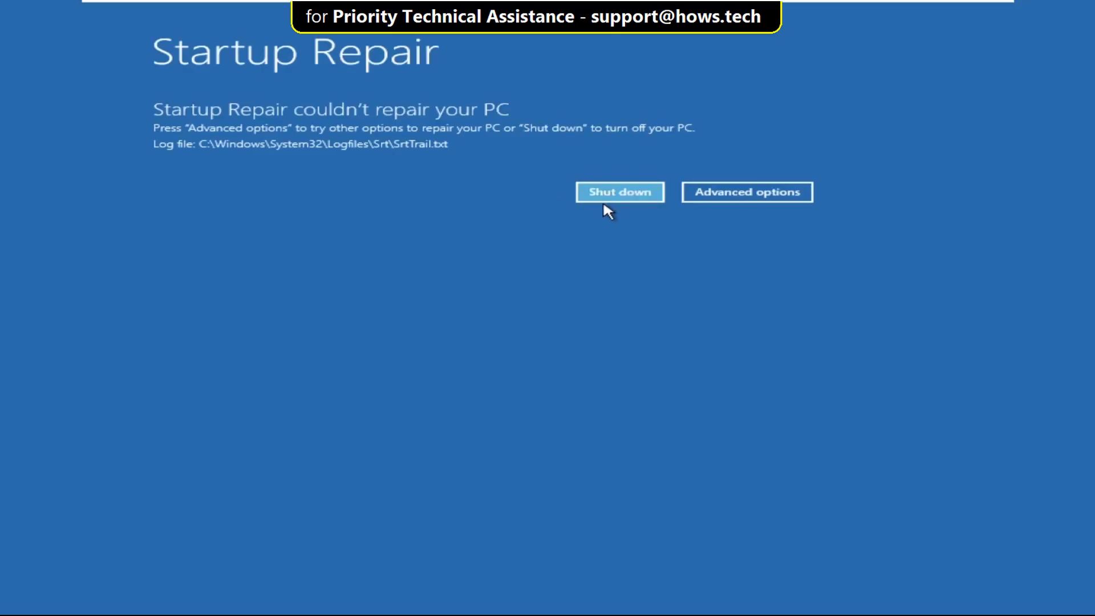
- Leave Startup Repair for the recovery options and launch System Restore from the advanced troubleshooting tools
{"action": "left_click", "coordinate": [705, 196]}
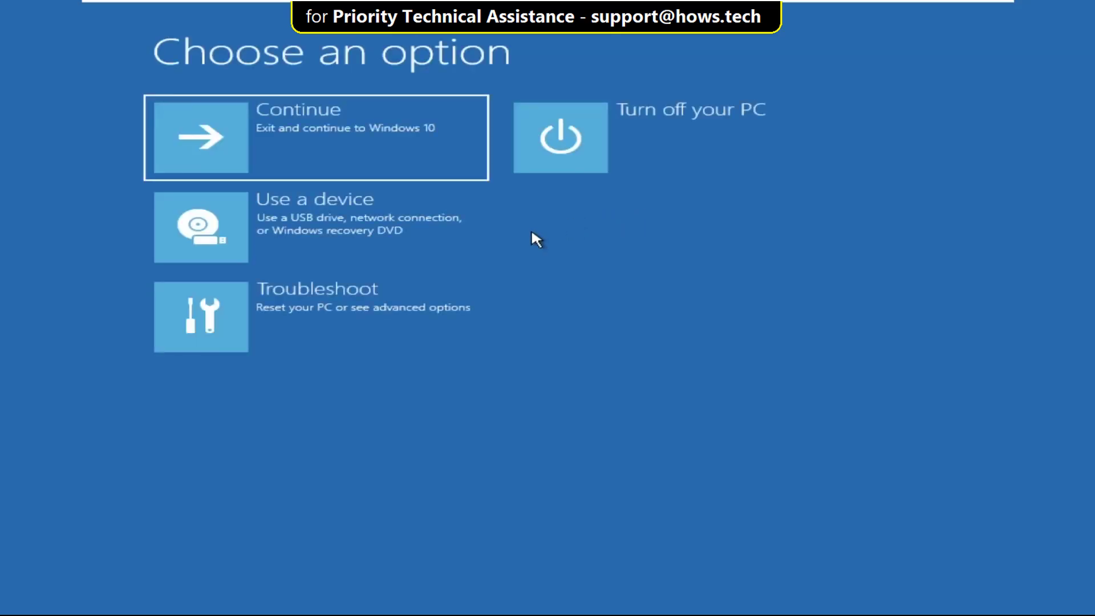
{"action": "left_click", "coordinate": [373, 313]}
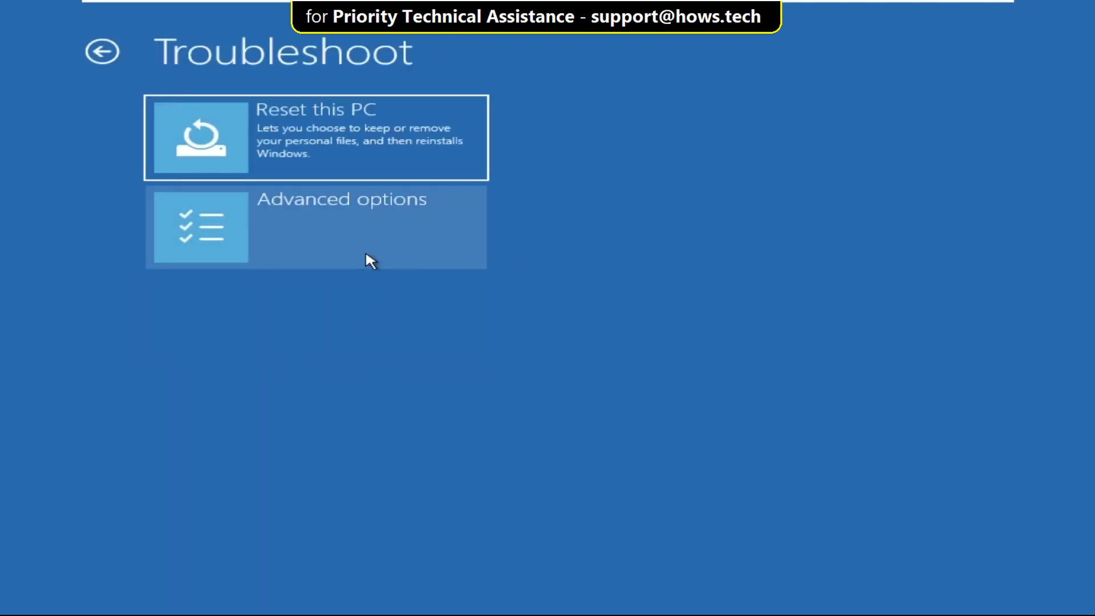
{"action": "left_click", "coordinate": [365, 254]}
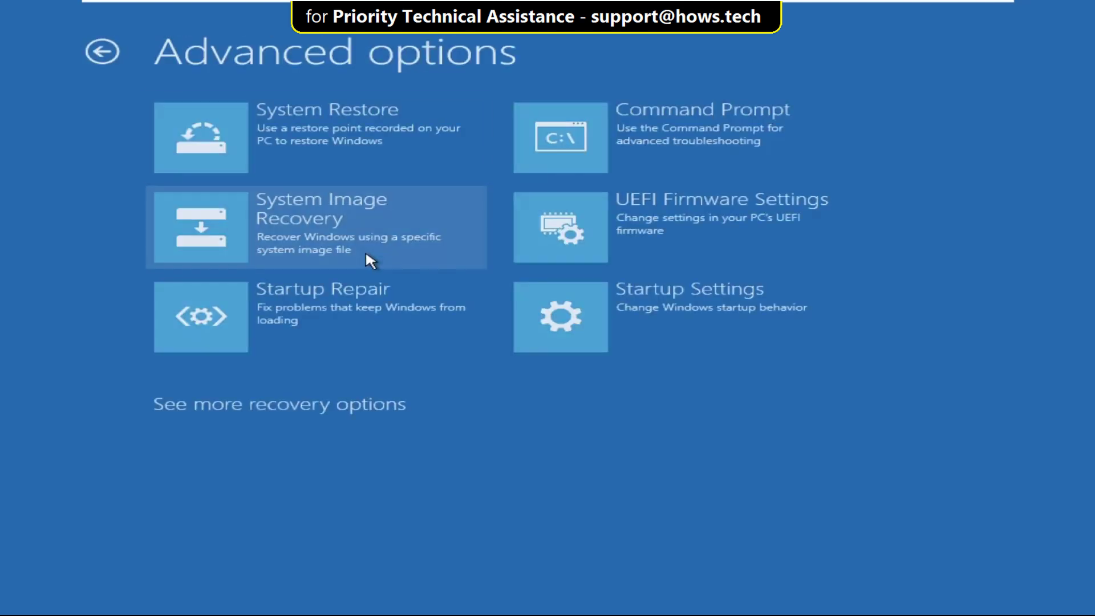
{"action": "left_click", "coordinate": [357, 158]}
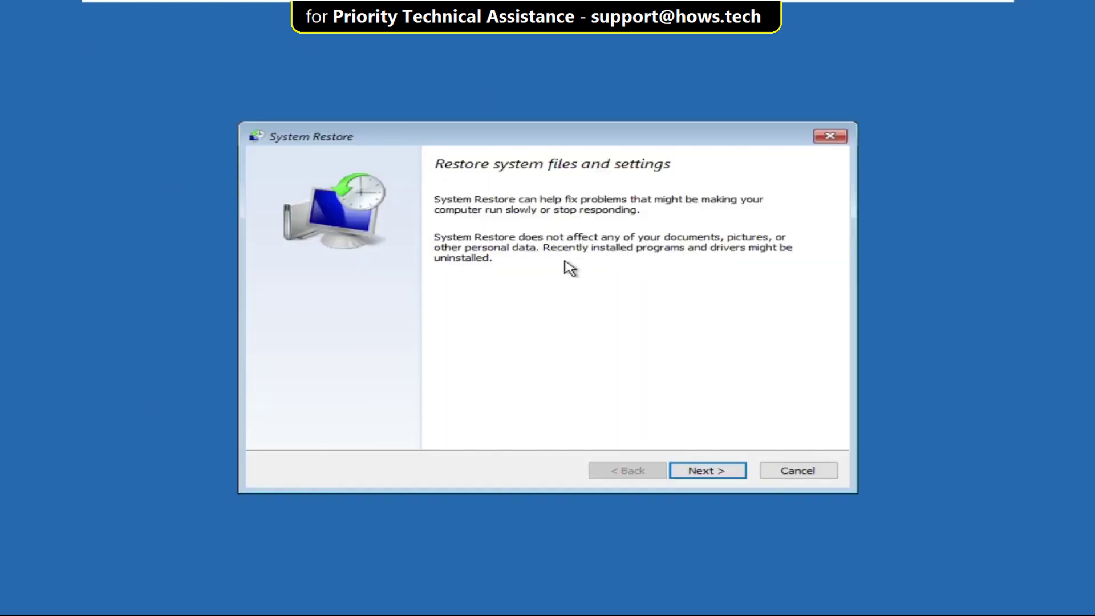
- Restore the computer to the MyDemoPoint restore point and restart it, dismissing the final System Restore notice
{"action": "left_click", "coordinate": [695, 472]}
{"action": "left_click", "coordinate": [479, 267]}
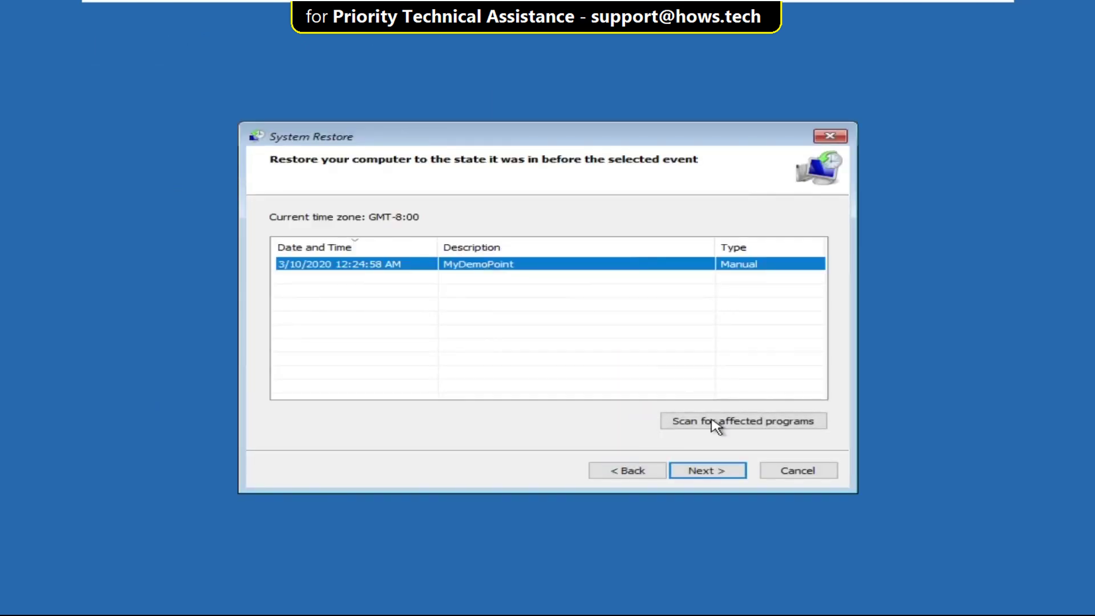
{"action": "left_click", "coordinate": [716, 474]}
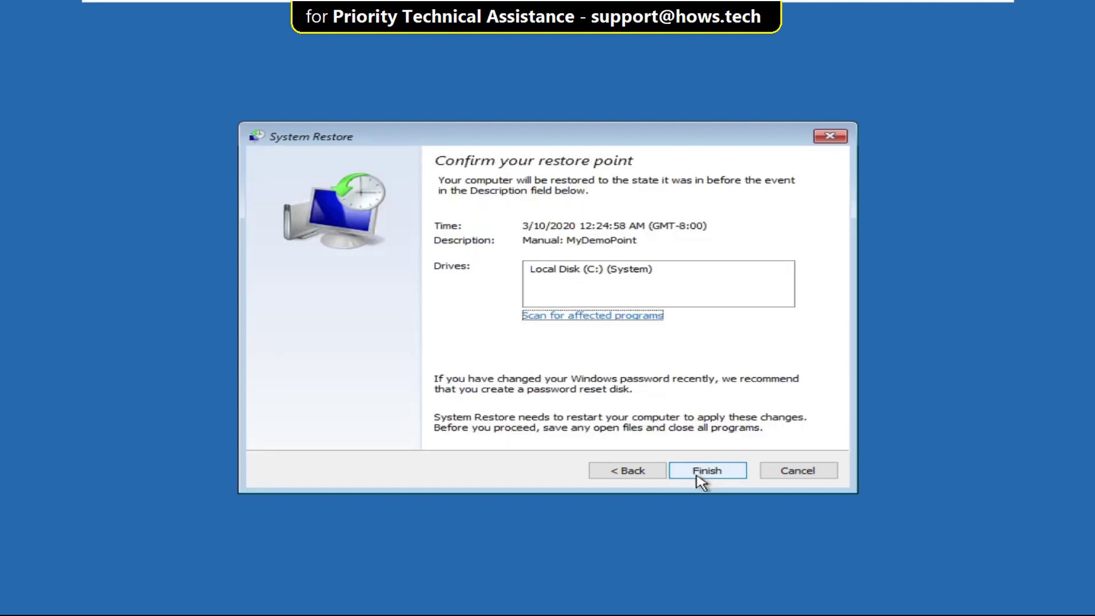
{"action": "left_click", "coordinate": [713, 470]}
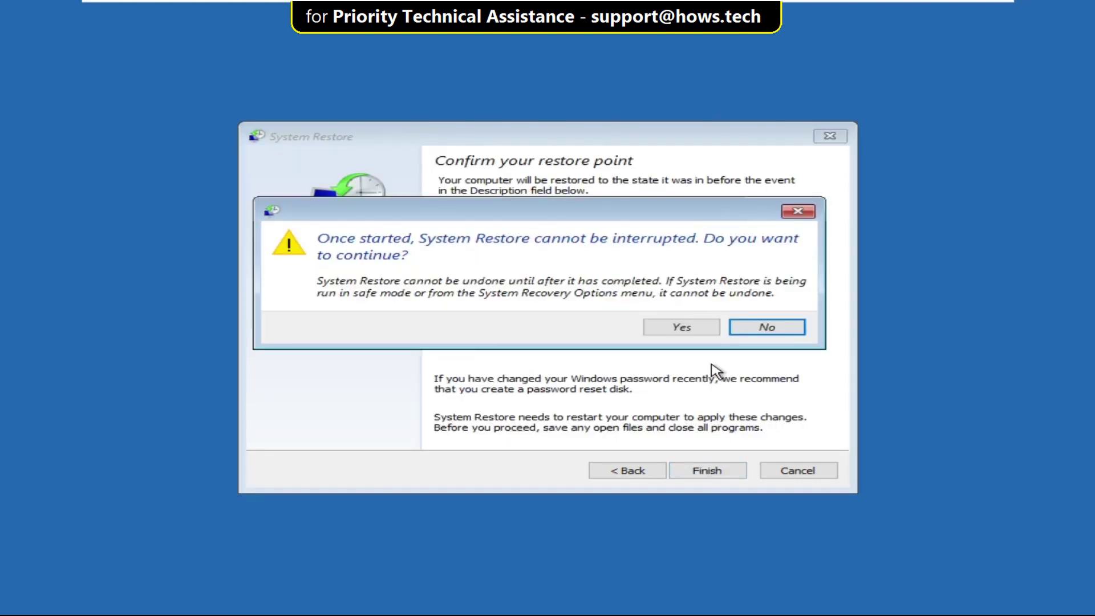
{"action": "left_click", "coordinate": [695, 333]}
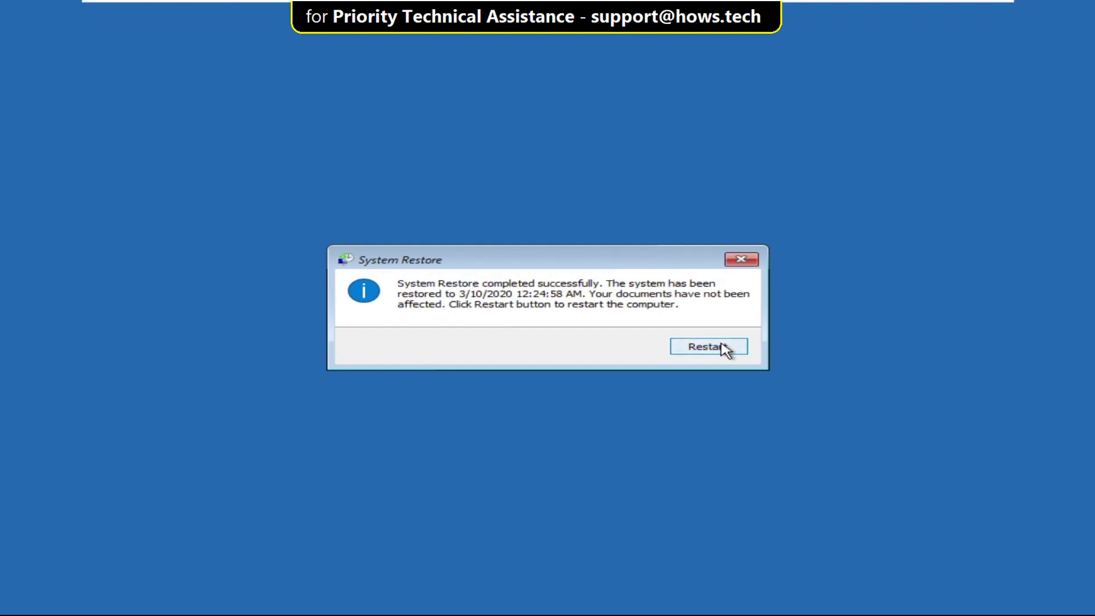
{"action": "left_click", "coordinate": [721, 346]}
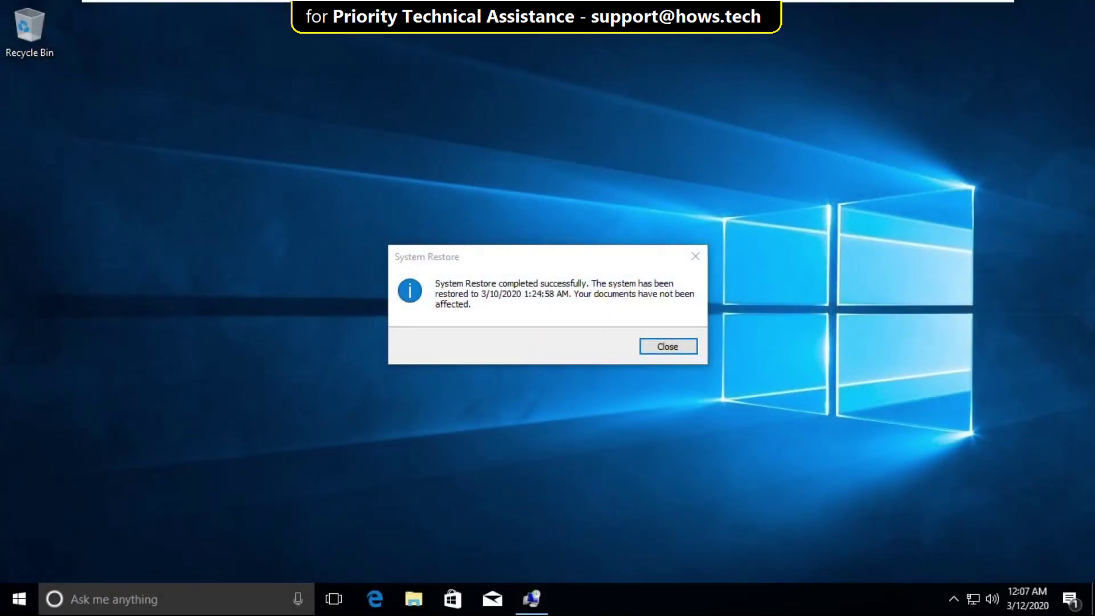
{"action": "left_click", "coordinate": [682, 345]}
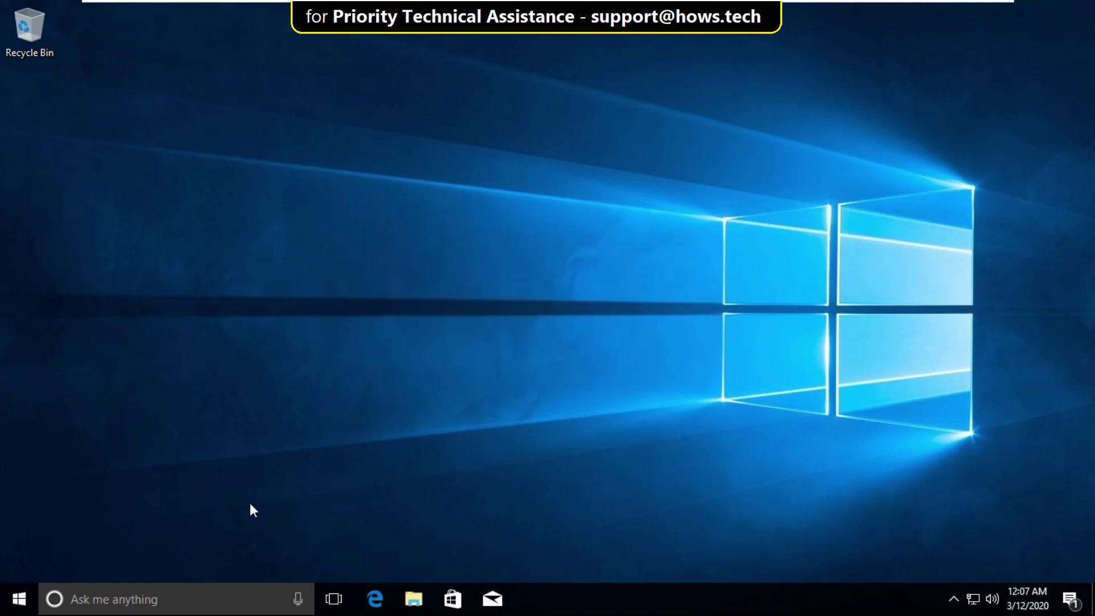
- Restart the PC into Advanced startup from the Recovery page of the Update & security settings
{"action": "left_click", "coordinate": [14, 597]}
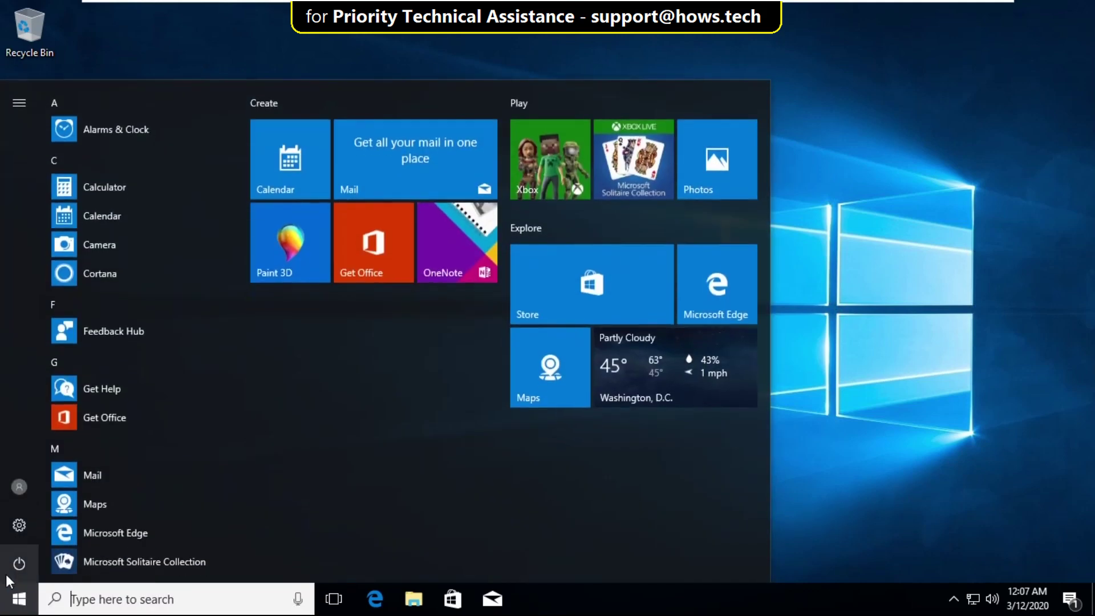
{"action": "left_click", "coordinate": [9, 536]}
{"action": "left_click", "coordinate": [876, 361]}
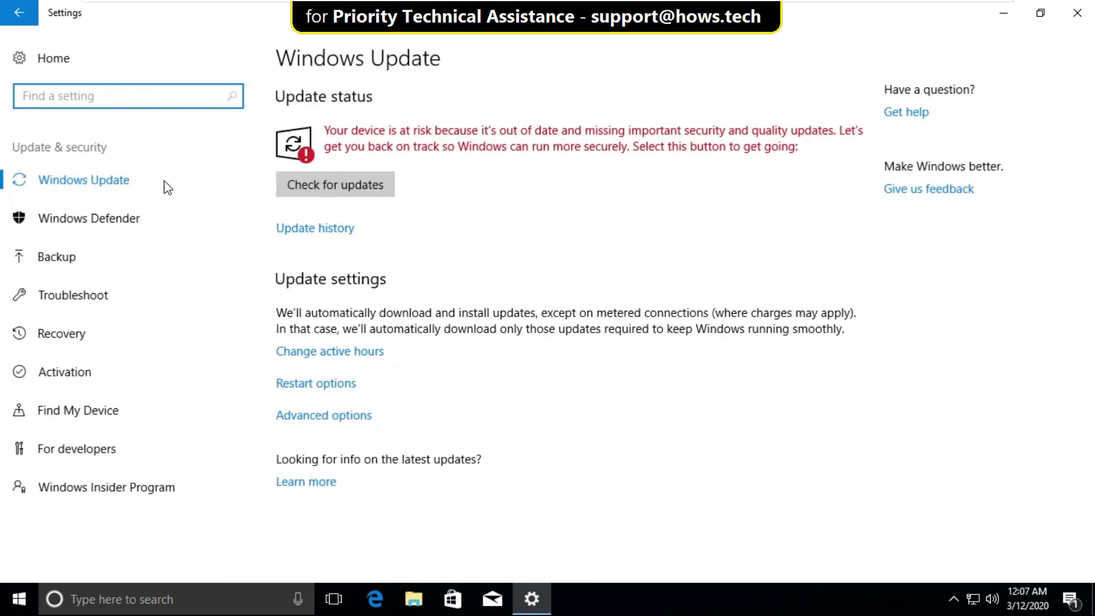
{"action": "left_click", "coordinate": [107, 265]}
{"action": "left_click", "coordinate": [113, 335]}
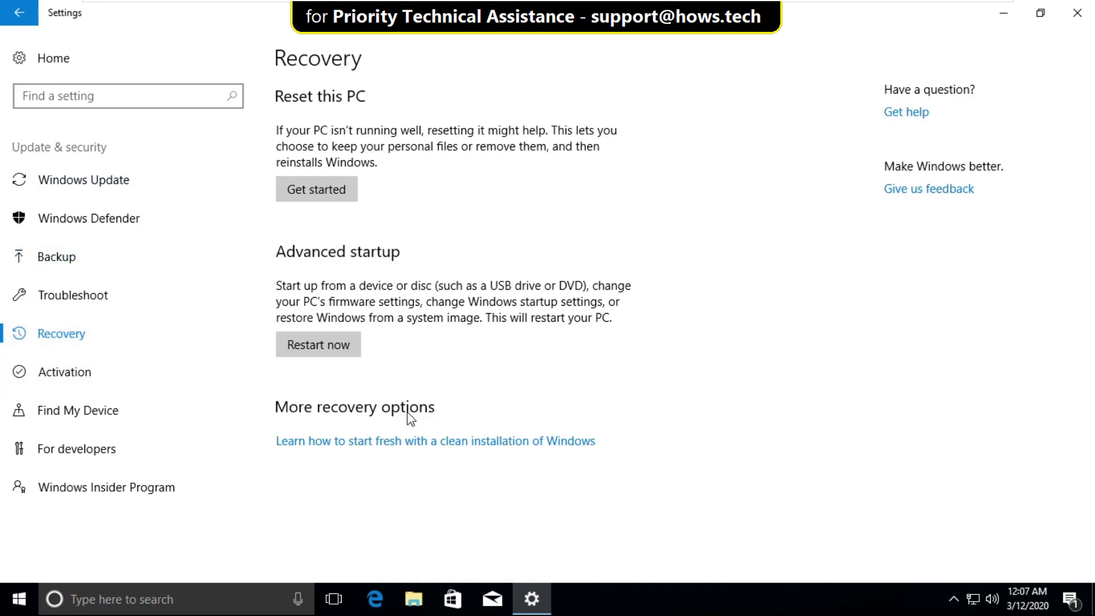
{"action": "left_click", "coordinate": [308, 348]}
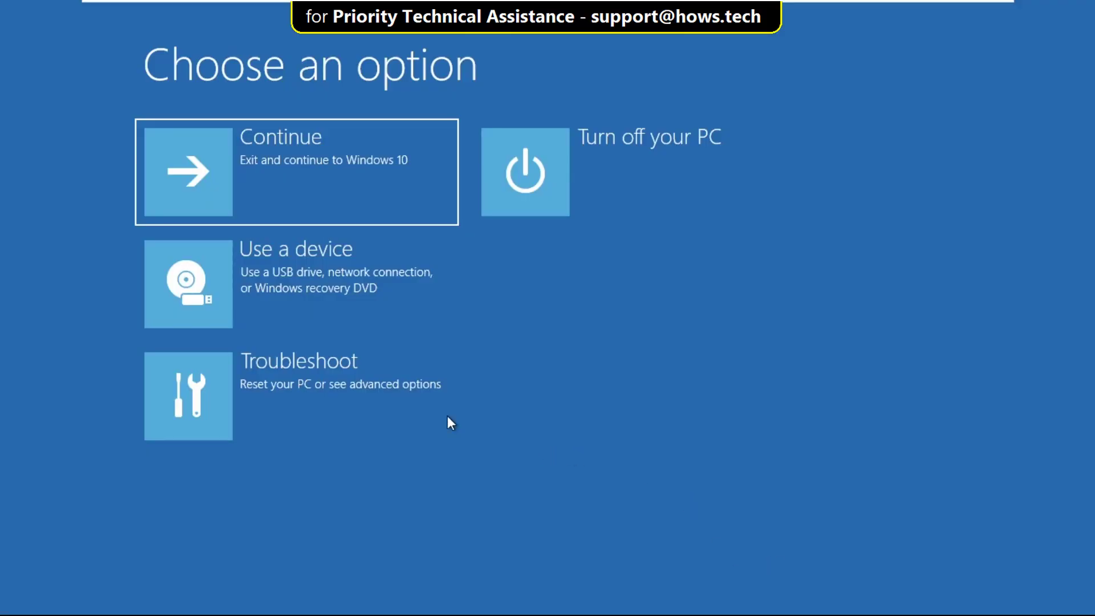
- Open Command Prompt from the advanced troubleshooting options of the recovery environment
{"action": "left_click", "coordinate": [377, 402]}
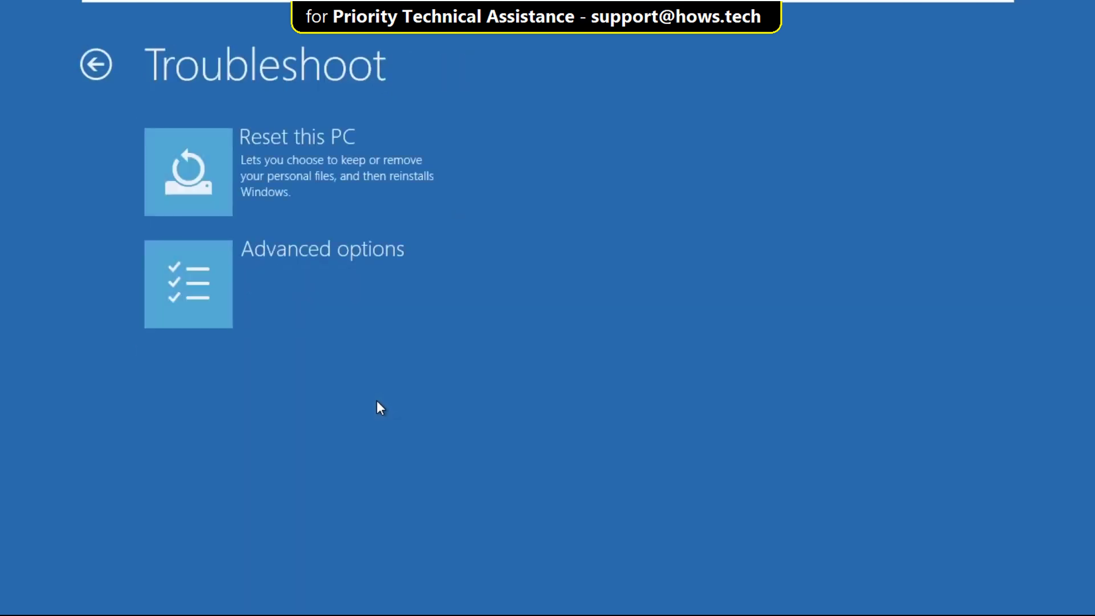
{"action": "left_click", "coordinate": [336, 297]}
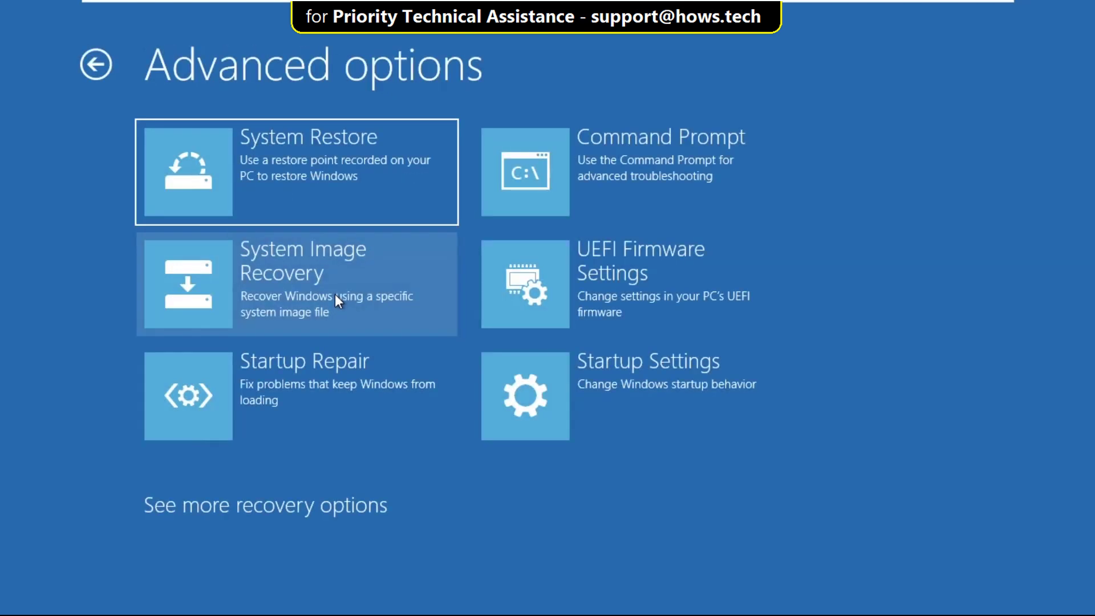
{"action": "left_click", "coordinate": [516, 184]}
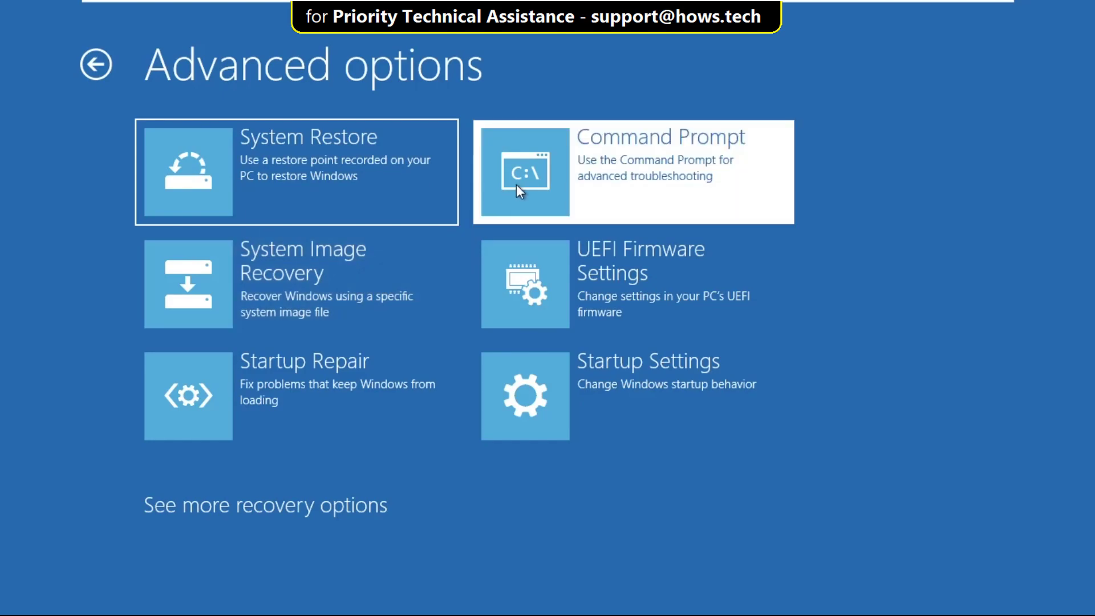
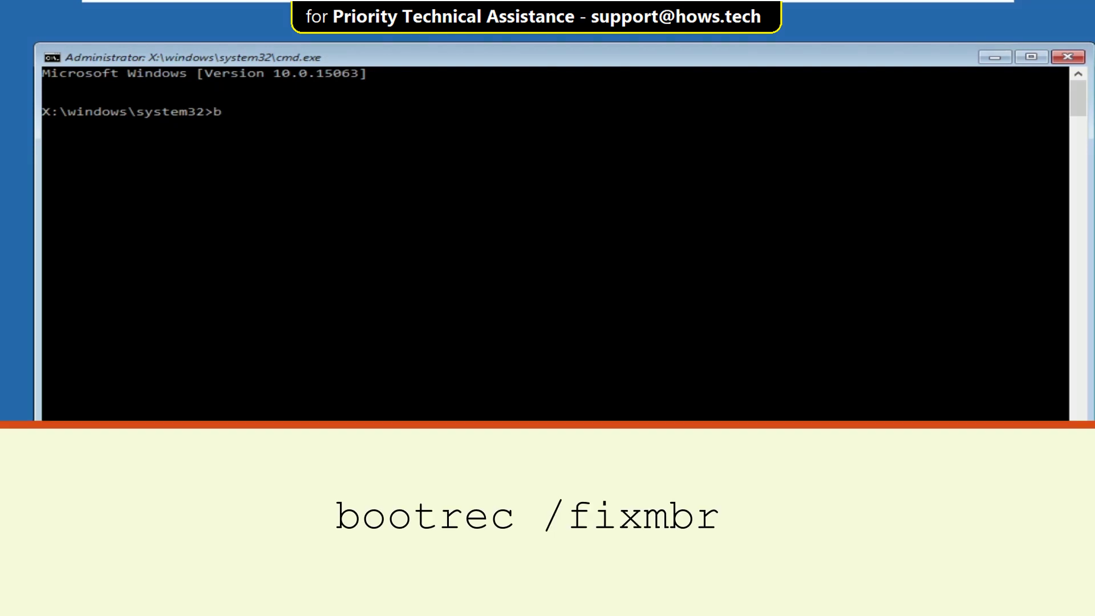
- Repair the master boot record by running bootrec /fixmbr
{"action": "type", "text": "c /fixmbr"}
{"action": "key", "text": "Return"}
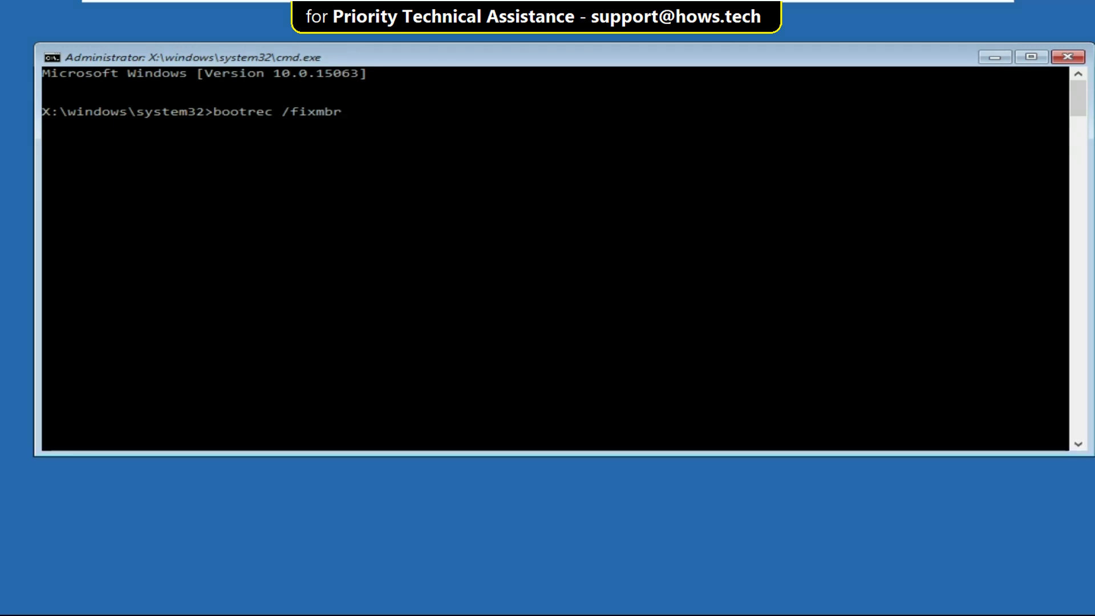
- Write a new boot sector by running bootrec /fixboot
{"action": "type", "text": "b"}
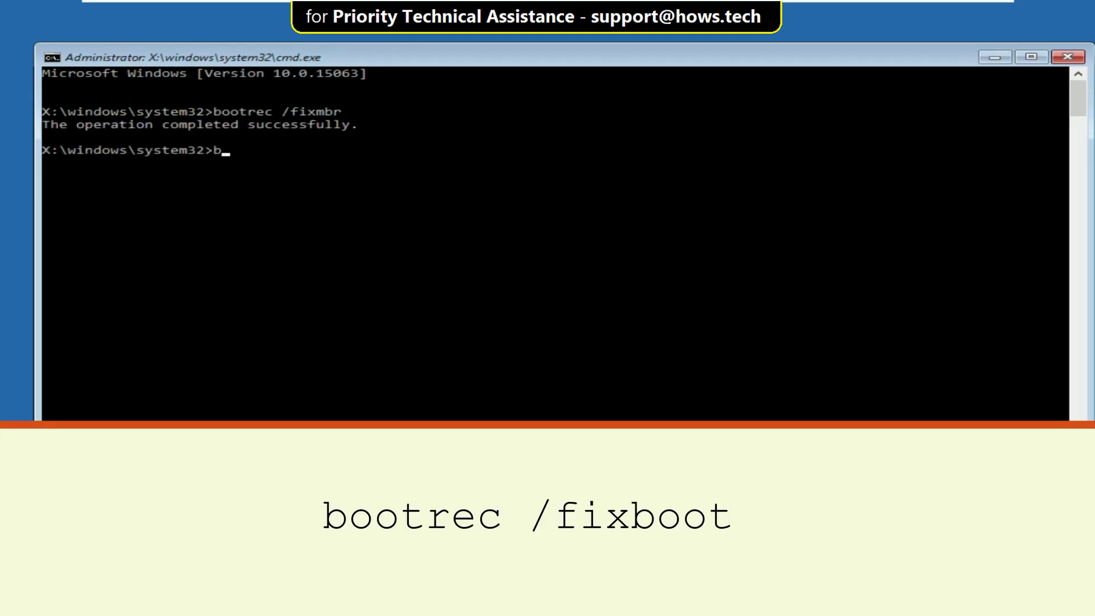
{"action": "type", "text": "ootrec /fixboot"}
{"action": "key", "text": "Return"}
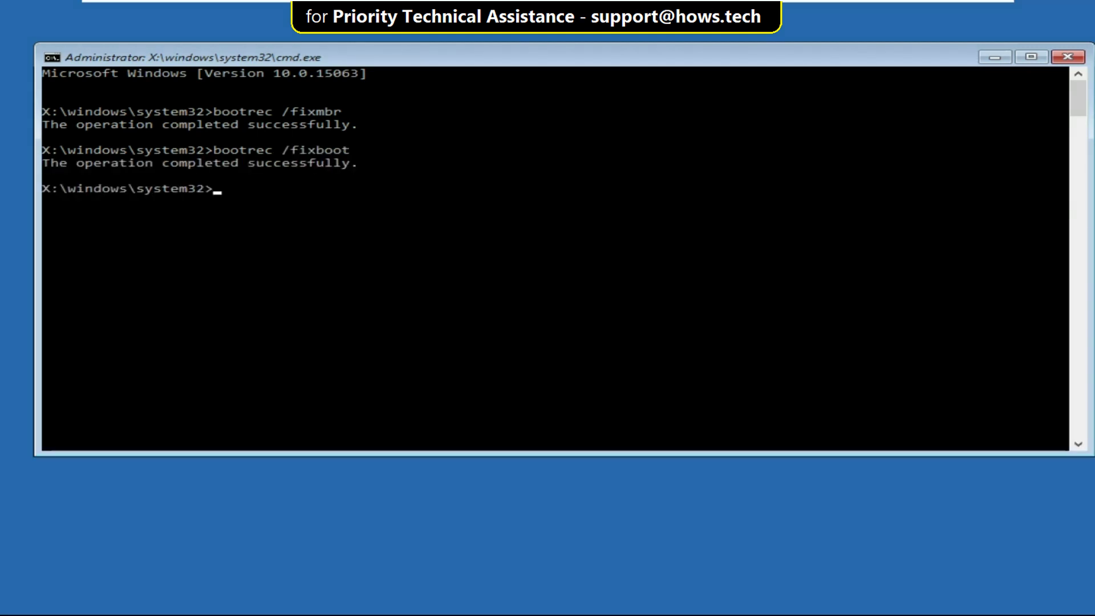
- Scan all disks for Windows installations by running bootrec /scanos
{"action": "type", "text": "boo"}
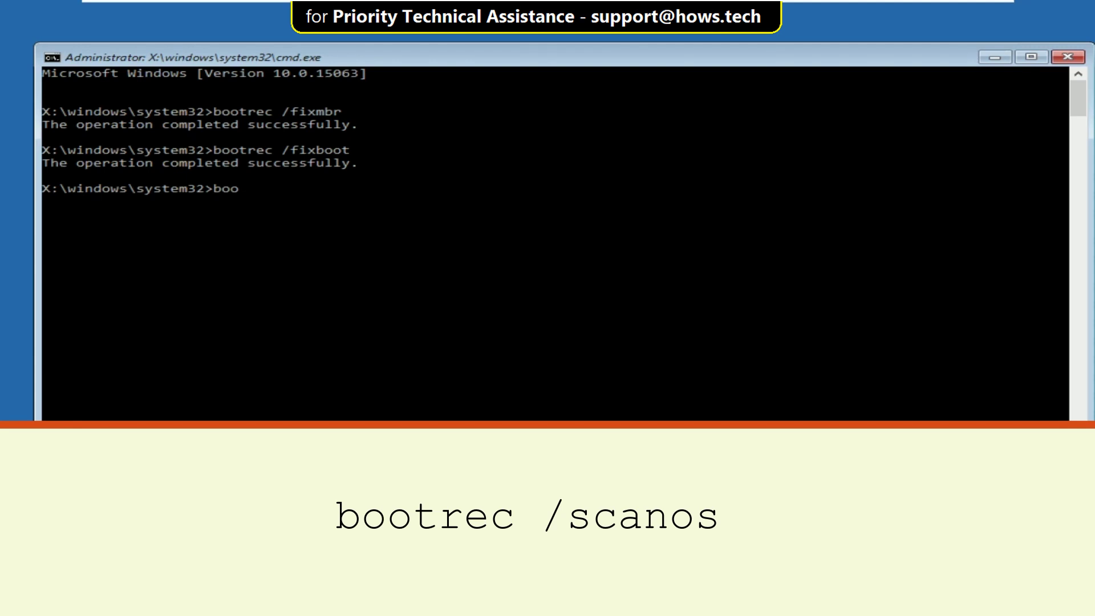
{"action": "type", "text": "trec /scanos"}
{"action": "key", "text": "Return"}
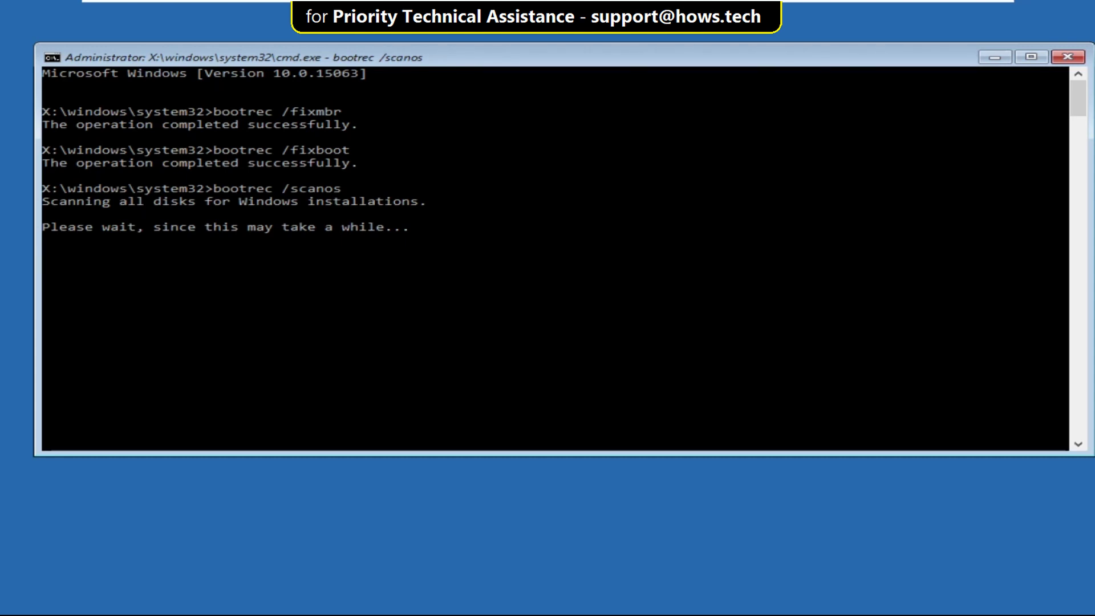
- Rebuild the boot configuration data by running bootrec /rebuildbcd
{"action": "type", "text": "bootrec /rebuild"}
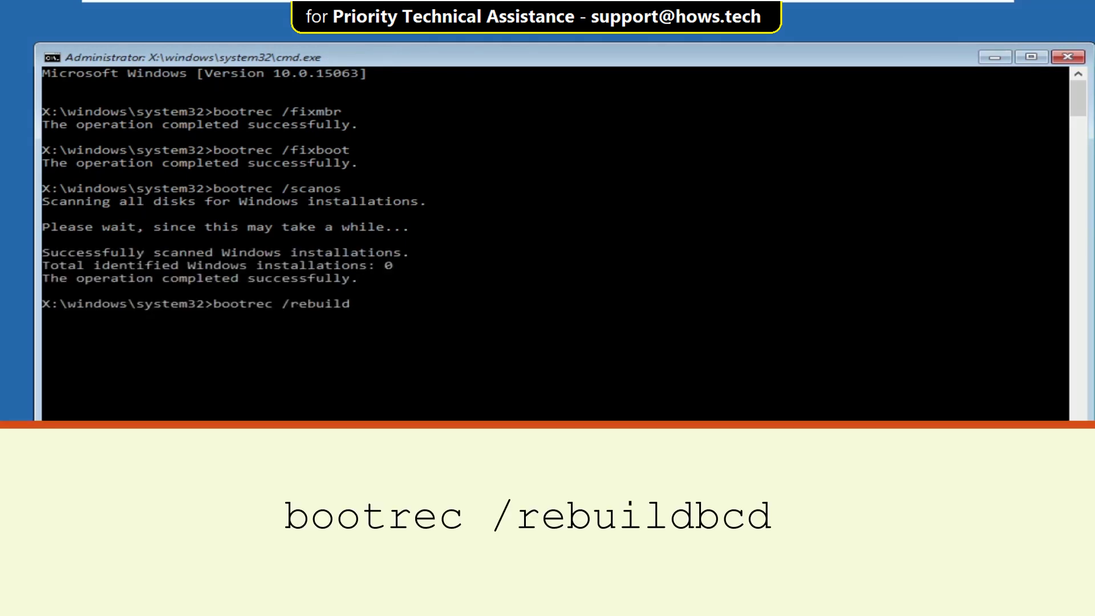
{"action": "type", "text": "bcd"}
{"action": "key", "text": "Return"}
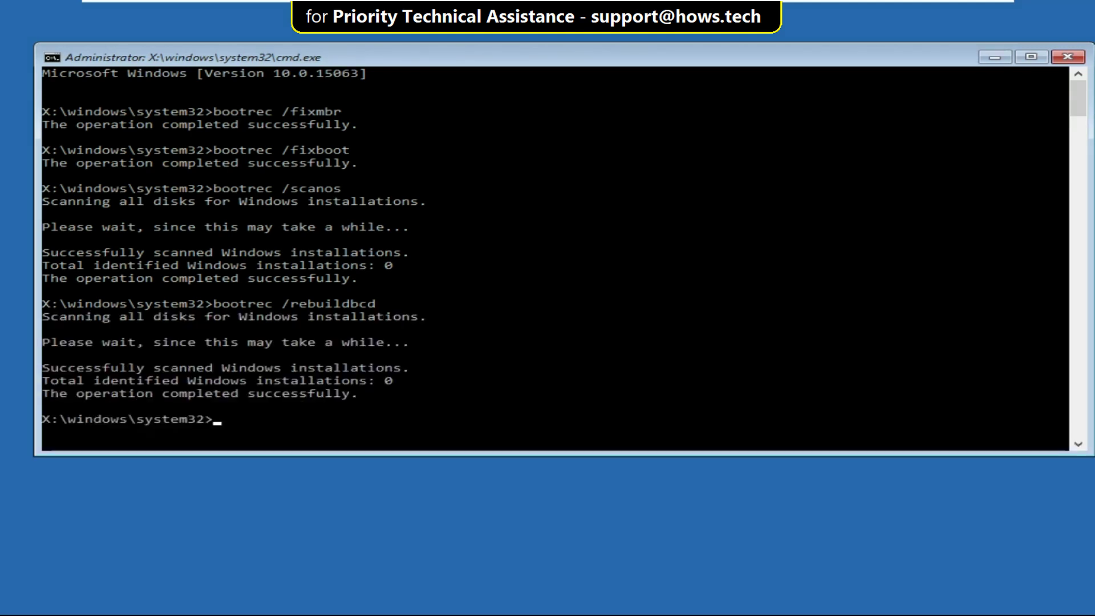
- Exit the Command Prompt and continue to Windows 10 from the recovery options
{"action": "scroll", "coordinate": [767, 222], "scroll_direction": "down", "scroll_amount": 3}
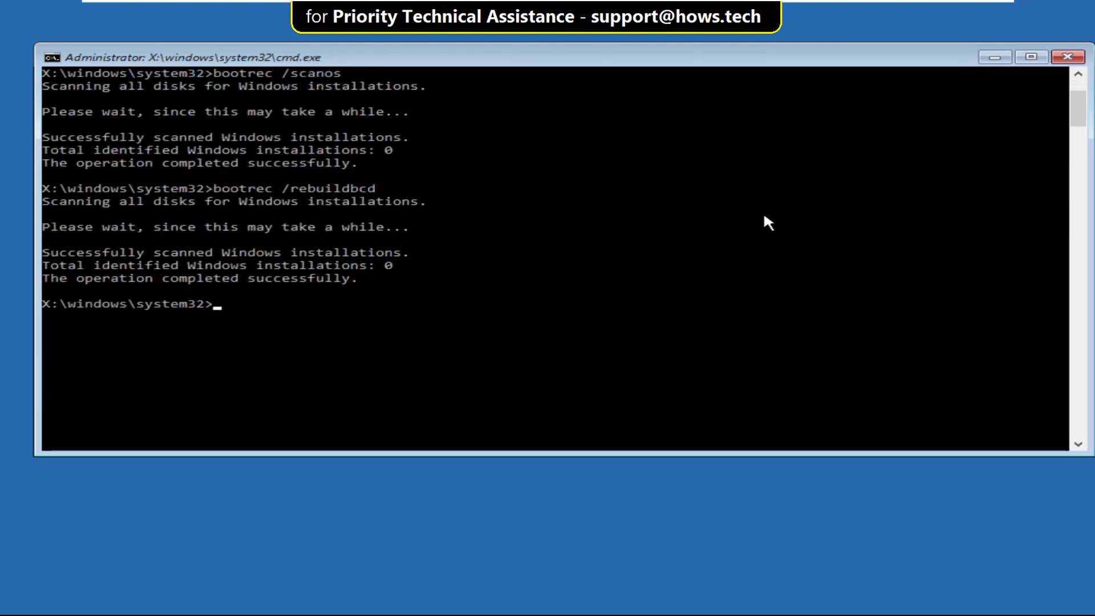
{"action": "type", "text": "exit"}
{"action": "key", "text": "Return"}
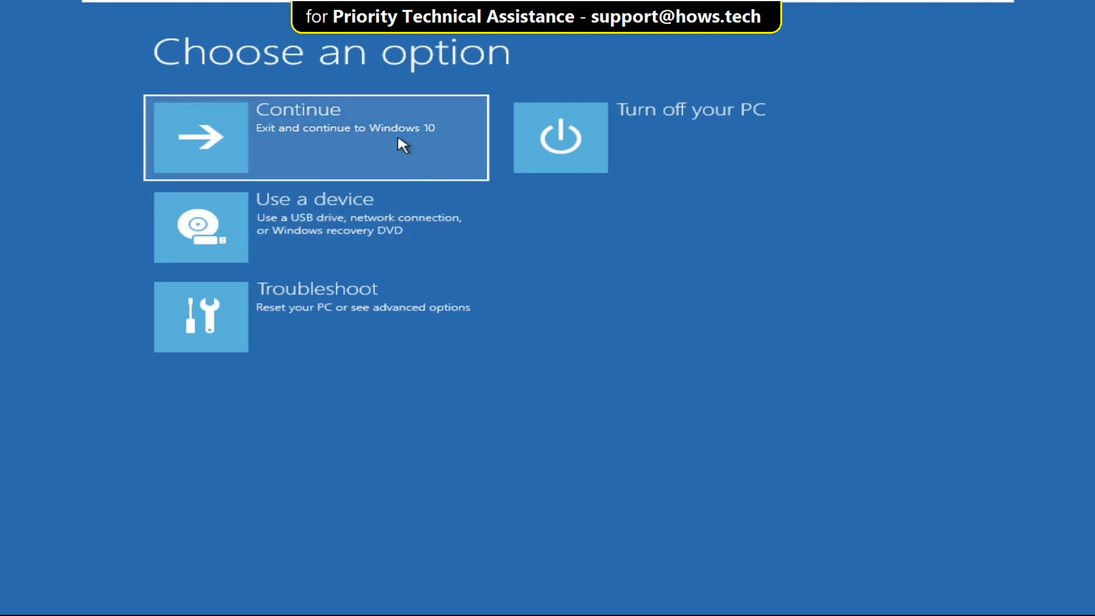
{"action": "left_click", "coordinate": [398, 138]}
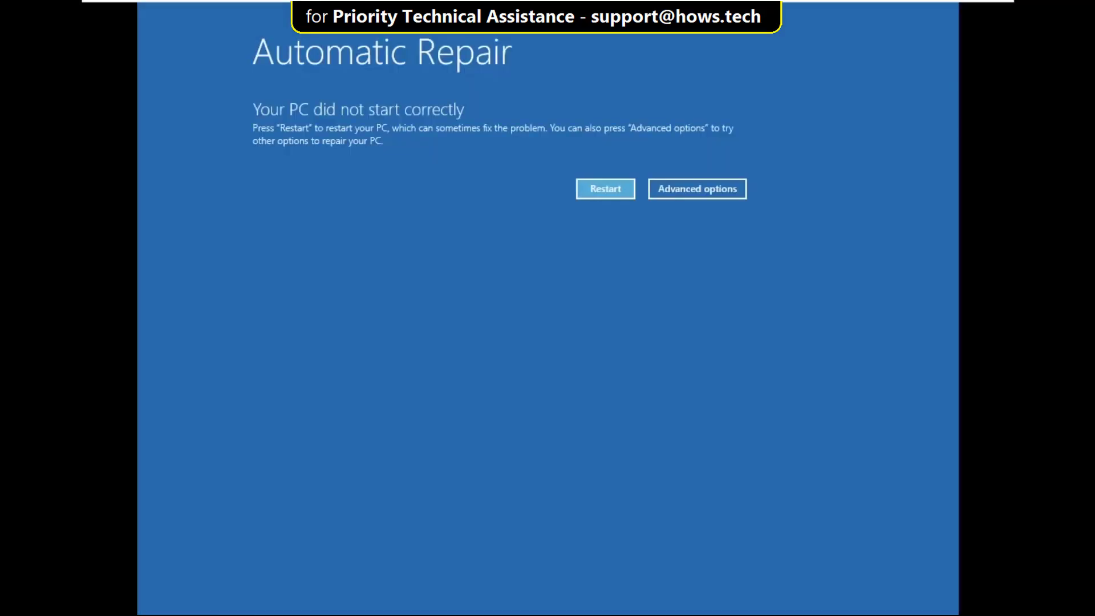
- Open Command Prompt from the Automatic Repair screen through the advanced troubleshooting options
{"action": "left_click", "coordinate": [711, 191]}
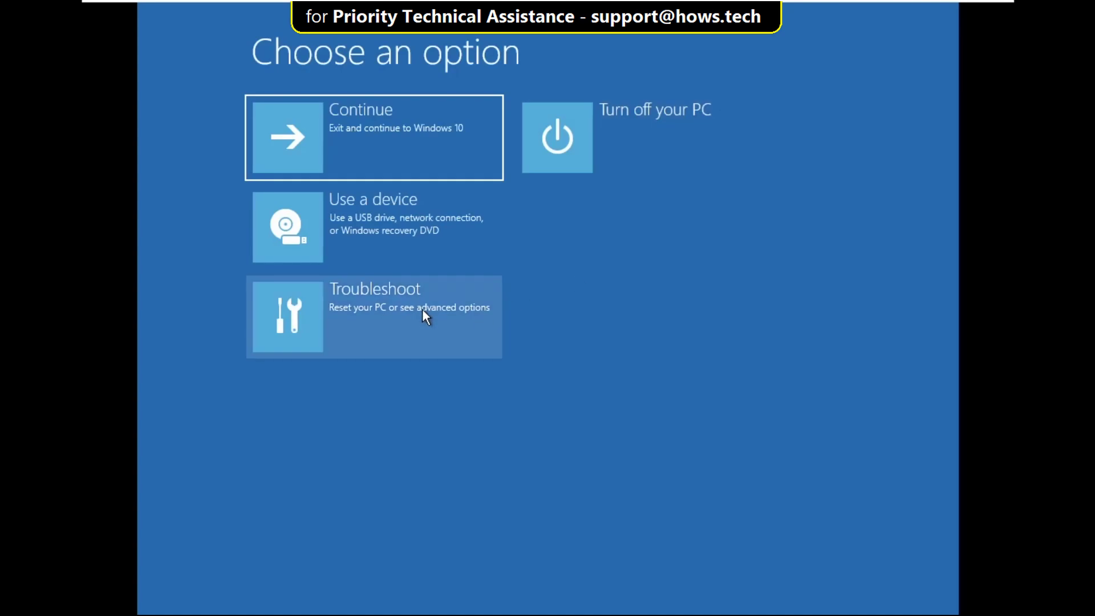
{"action": "left_click", "coordinate": [399, 307]}
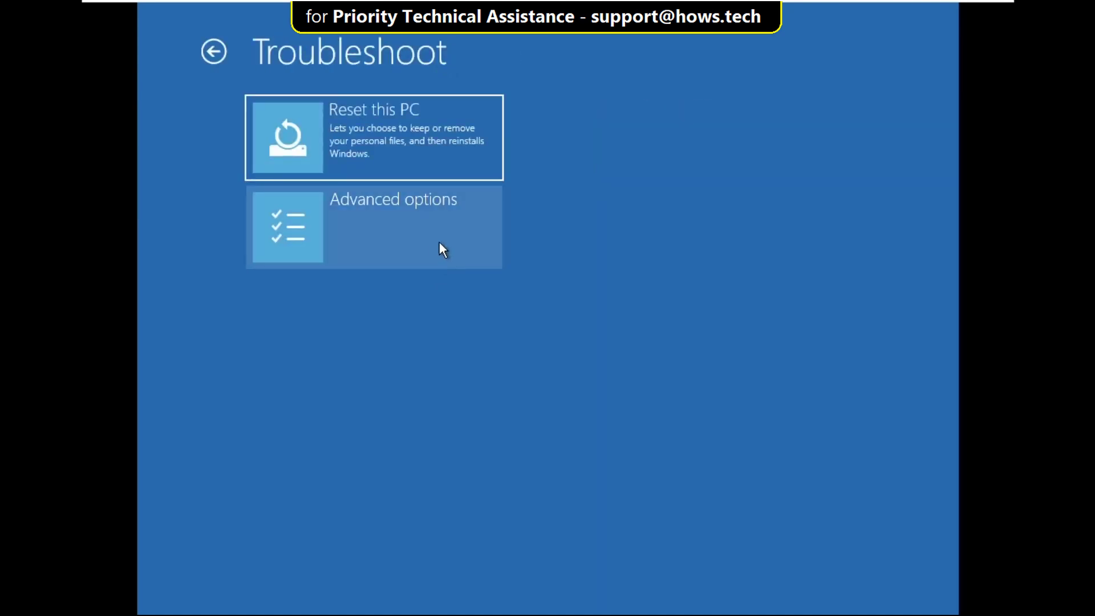
{"action": "left_click", "coordinate": [427, 236]}
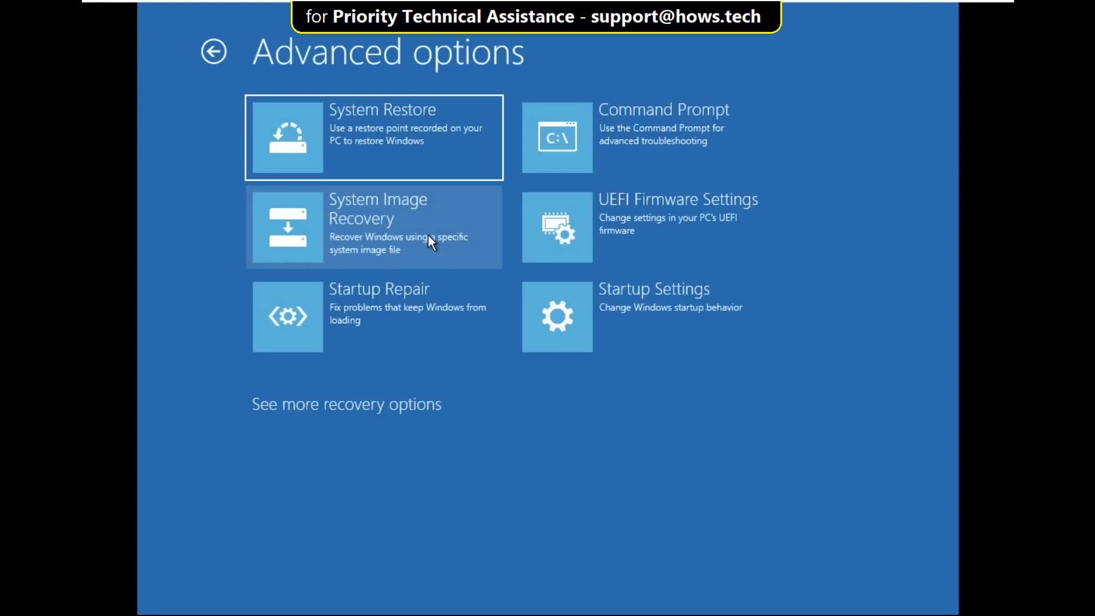
{"action": "left_click", "coordinate": [586, 146]}
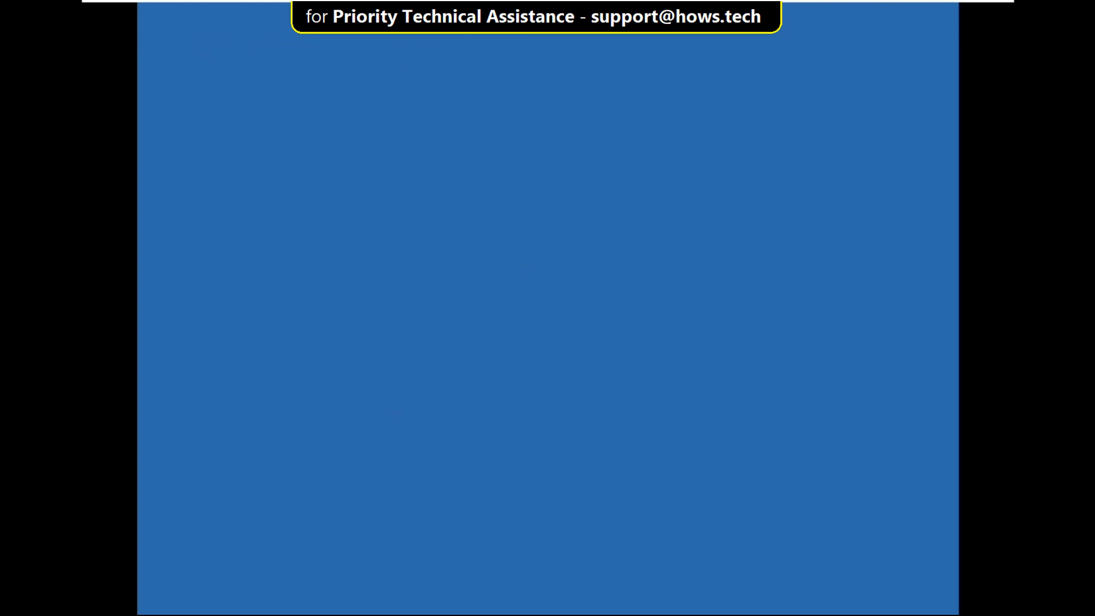
- Switch to drive C: and list the contents of its root directory with dir
{"action": "type", "text": "c:"}
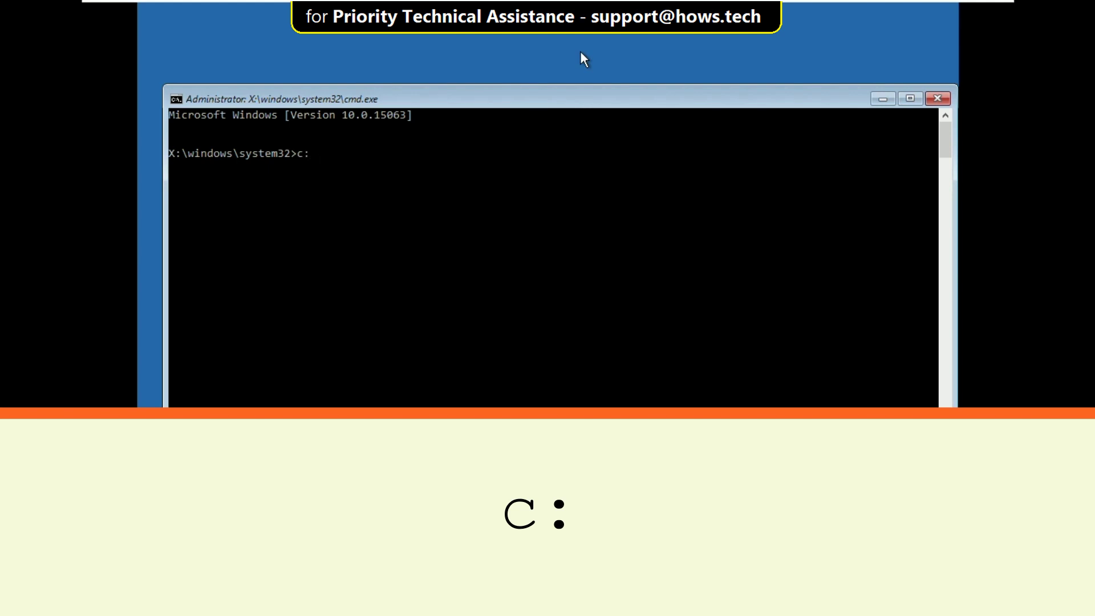
{"action": "key", "text": "Return"}
{"action": "type", "text": "dir"}
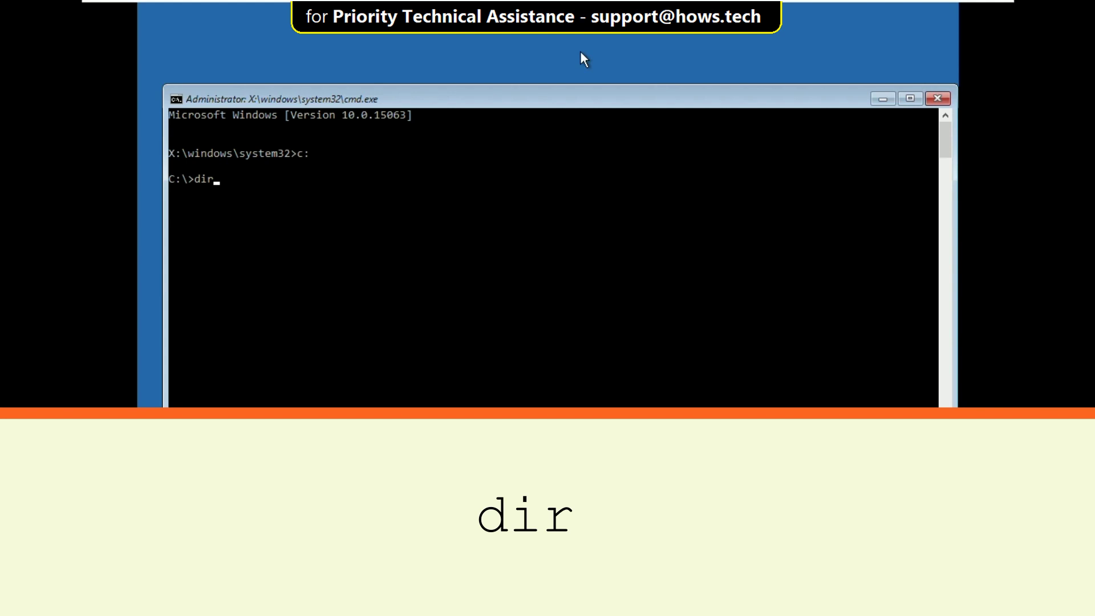
{"action": "key", "text": "Return"}
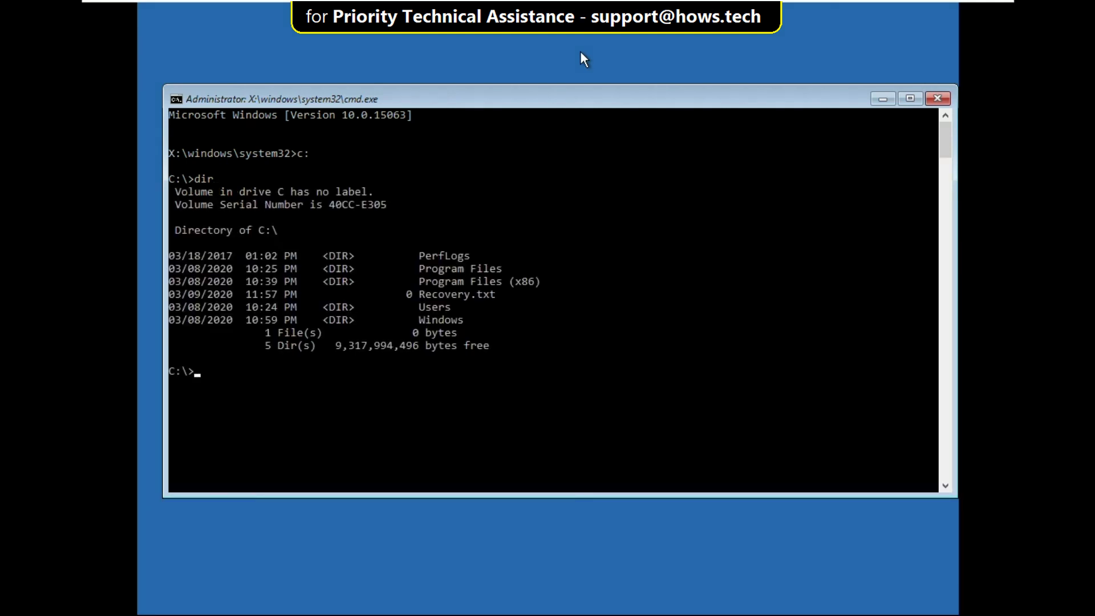
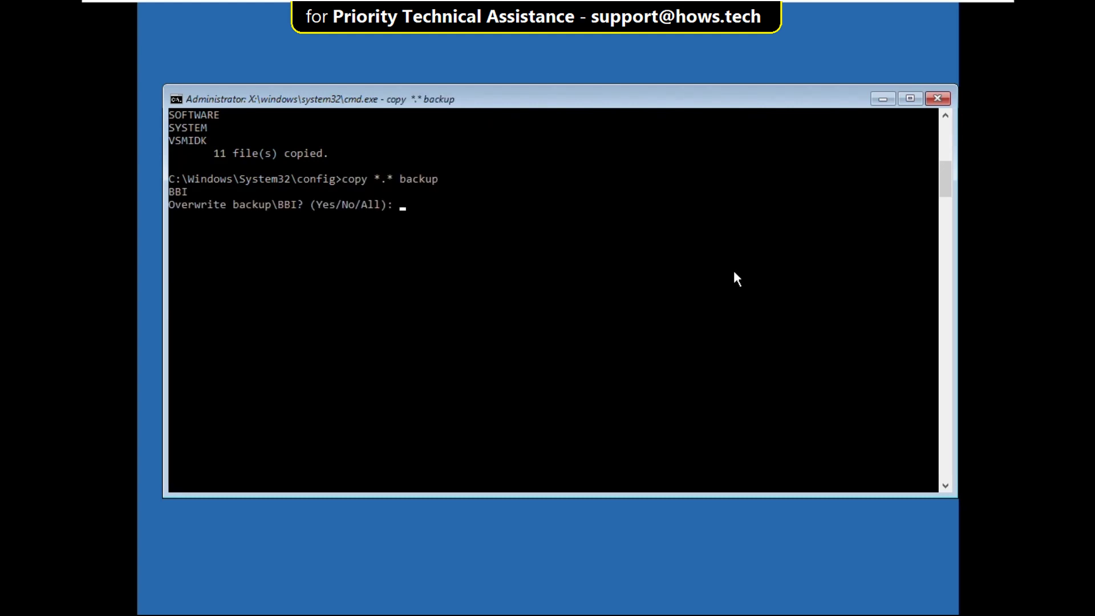
- Overwrite all existing files in the backup folder with the copied registry files from the config folder
{"action": "type", "text": "A"}
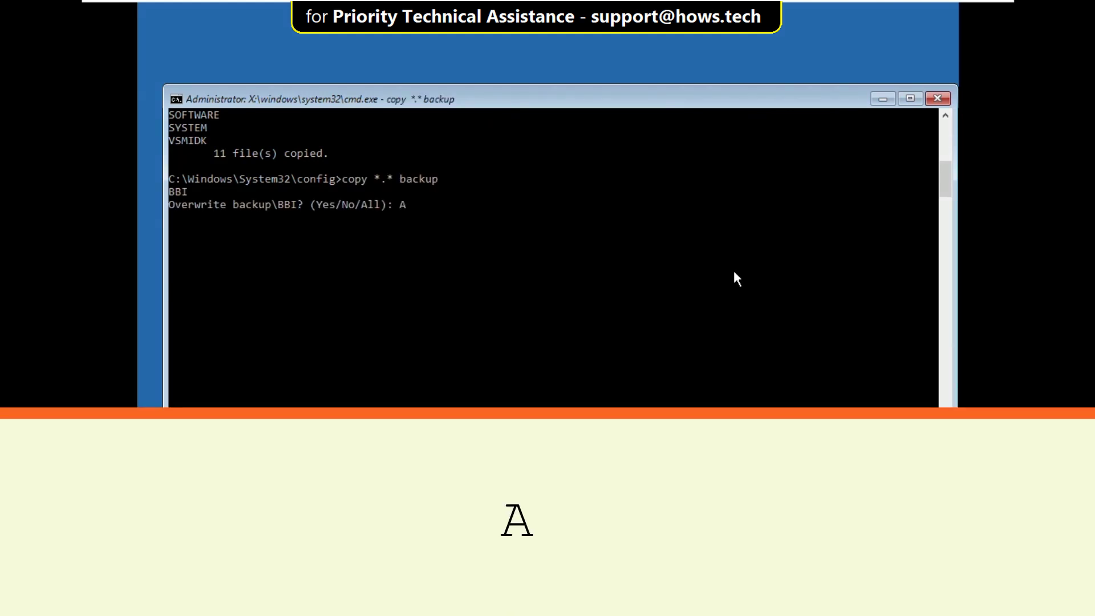
{"action": "key", "text": "Return"}
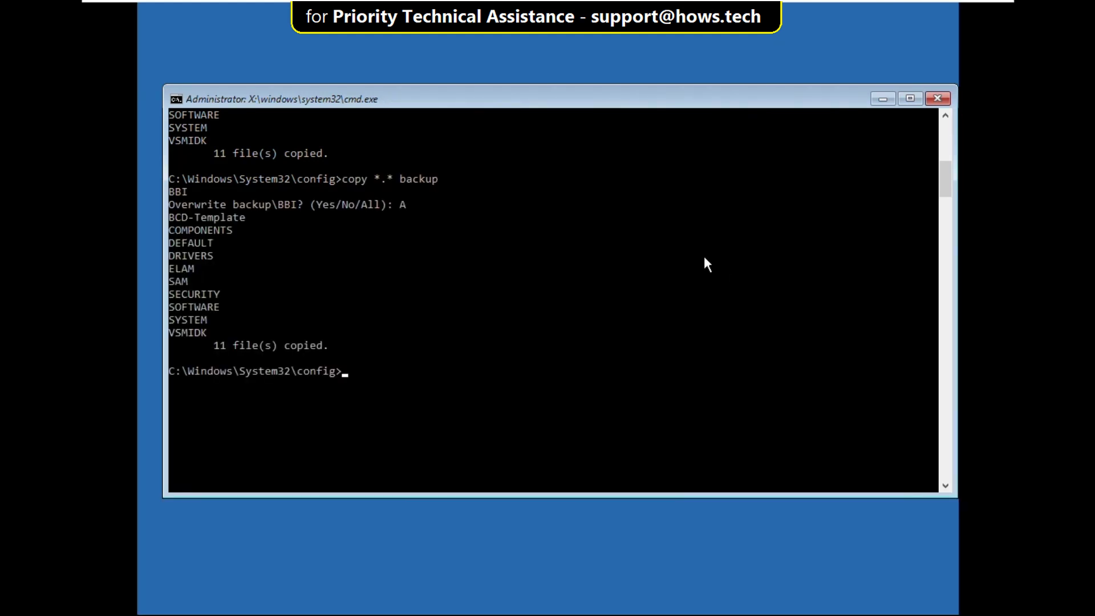
- Change to the regback folder inside config and list its contents with dir
{"action": "scroll", "coordinate": [707, 264], "scroll_direction": "down", "scroll_amount": 5}
{"action": "type", "text": "CD regback"}
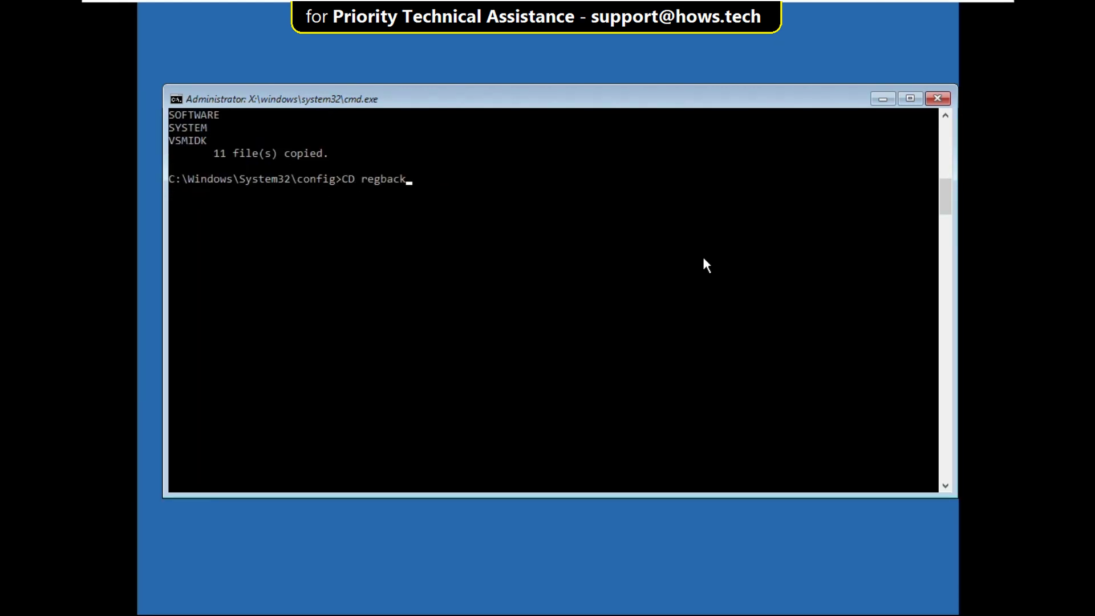
{"action": "key", "text": "Return"}
{"action": "type", "text": "dir"}
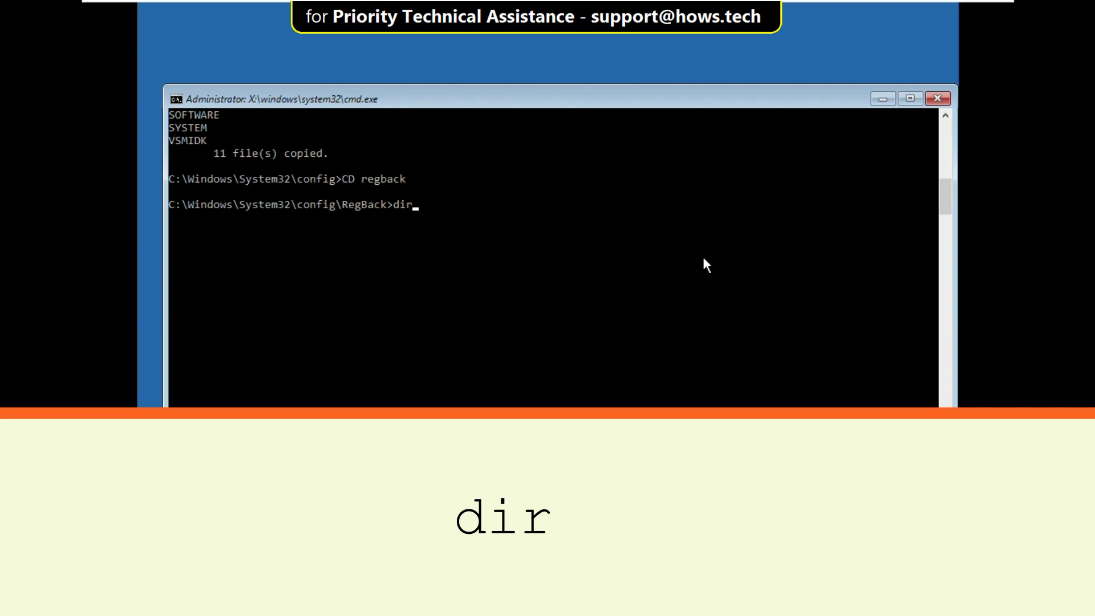
{"action": "key", "text": "Return"}
{"action": "scroll", "coordinate": [705, 259], "scroll_direction": "down", "scroll_amount": 6}
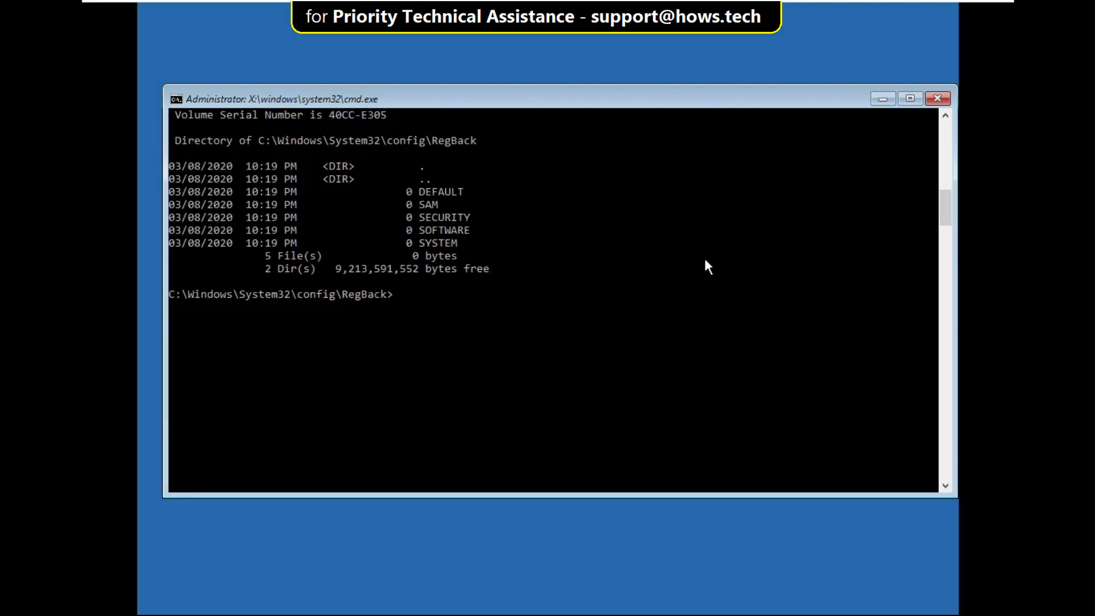
- Copy all RegBack files into the parent config folder with copy *.* .
{"action": "type", "text": "copy *"}
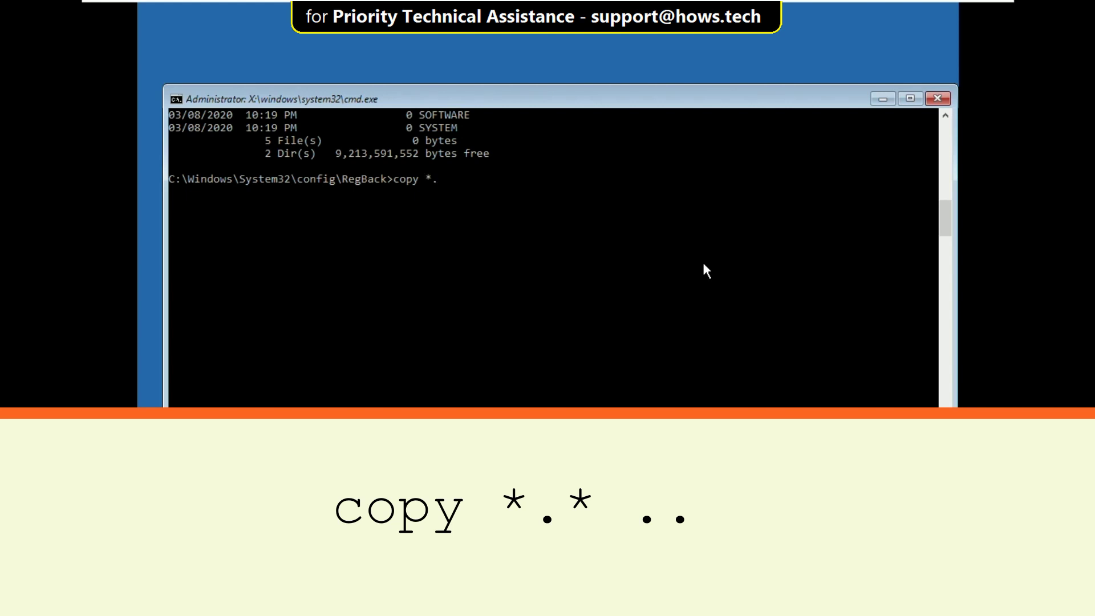
{"action": "type", "text": ".."}
{"action": "key", "text": "Return"}
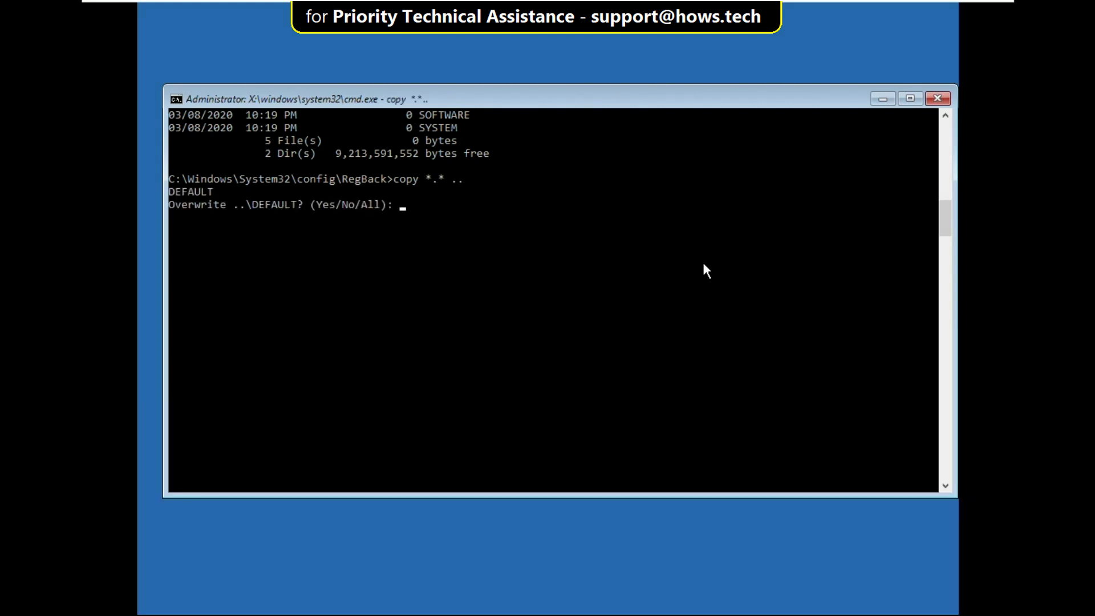